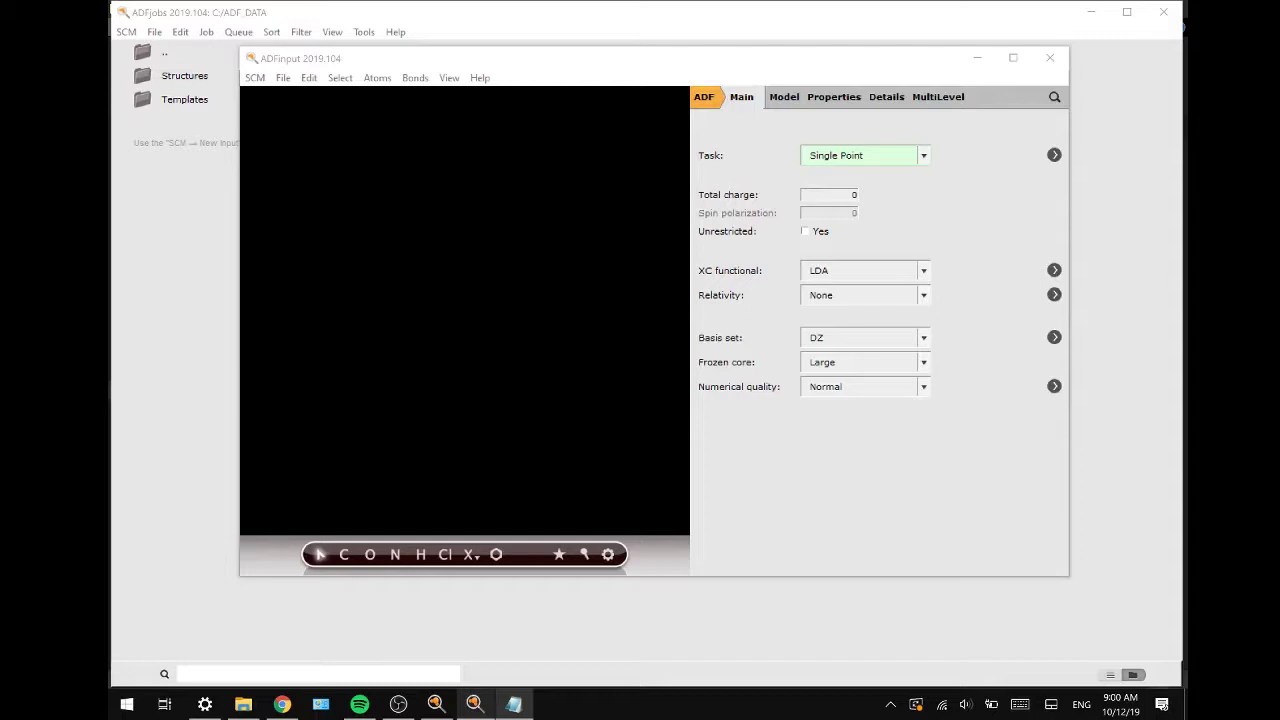
# Search the molecule database for 'biphenyl'
pyautogui.click(1054, 98)
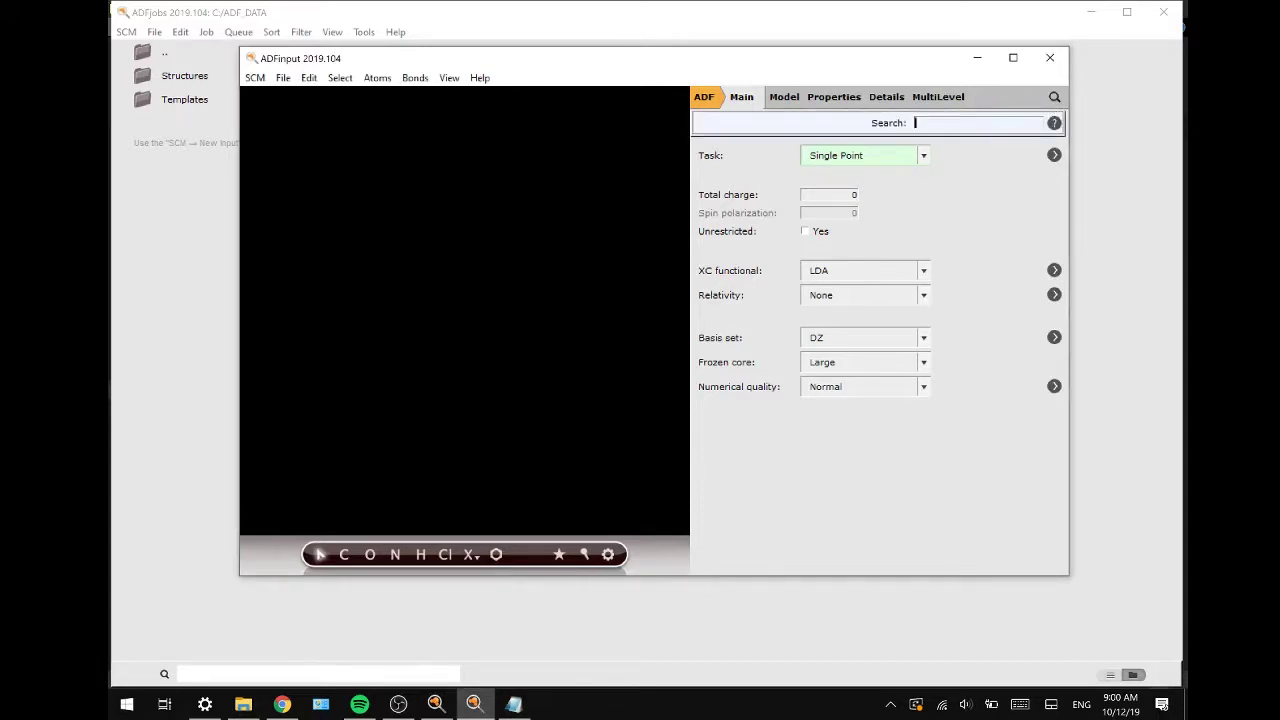
pyautogui.write('bip')
pyautogui.write('henyl')
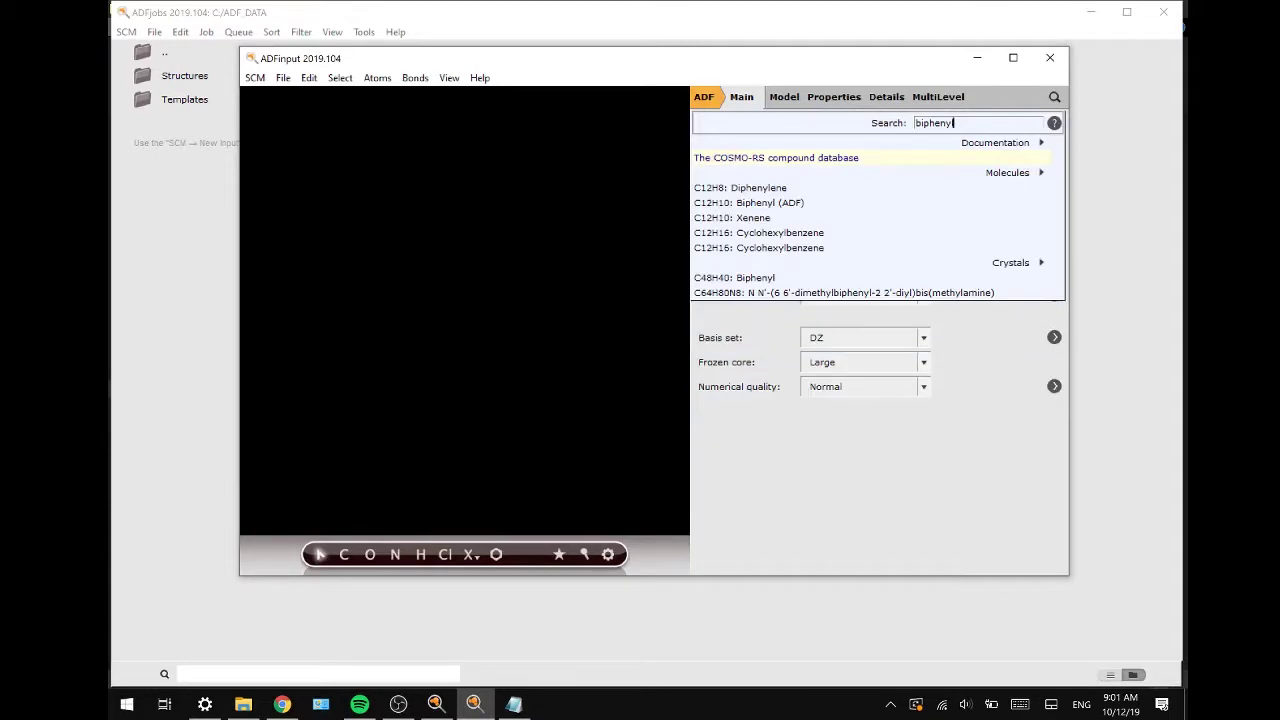
# Load the Biphenyl (ADF) structure, rotate it to show both rings, and clear the selection
pyautogui.click(757, 203)
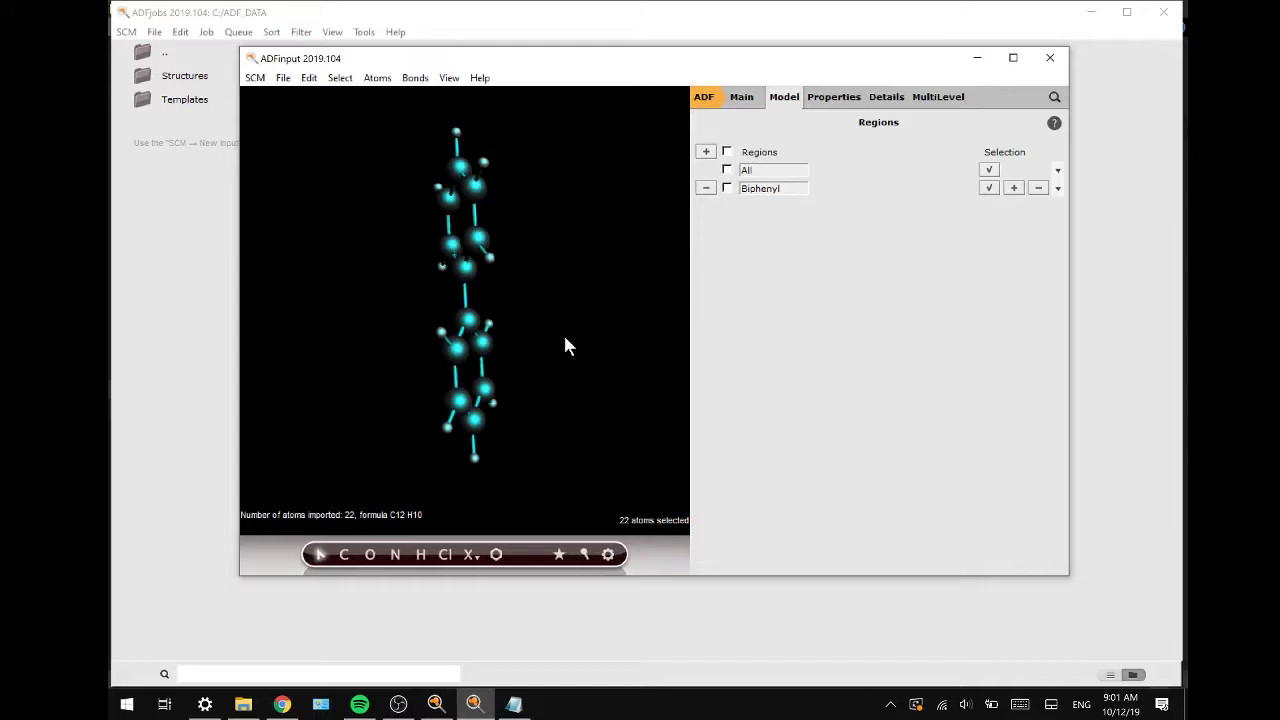
pyautogui.moveTo(530, 372); pyautogui.dragTo(495, 360)
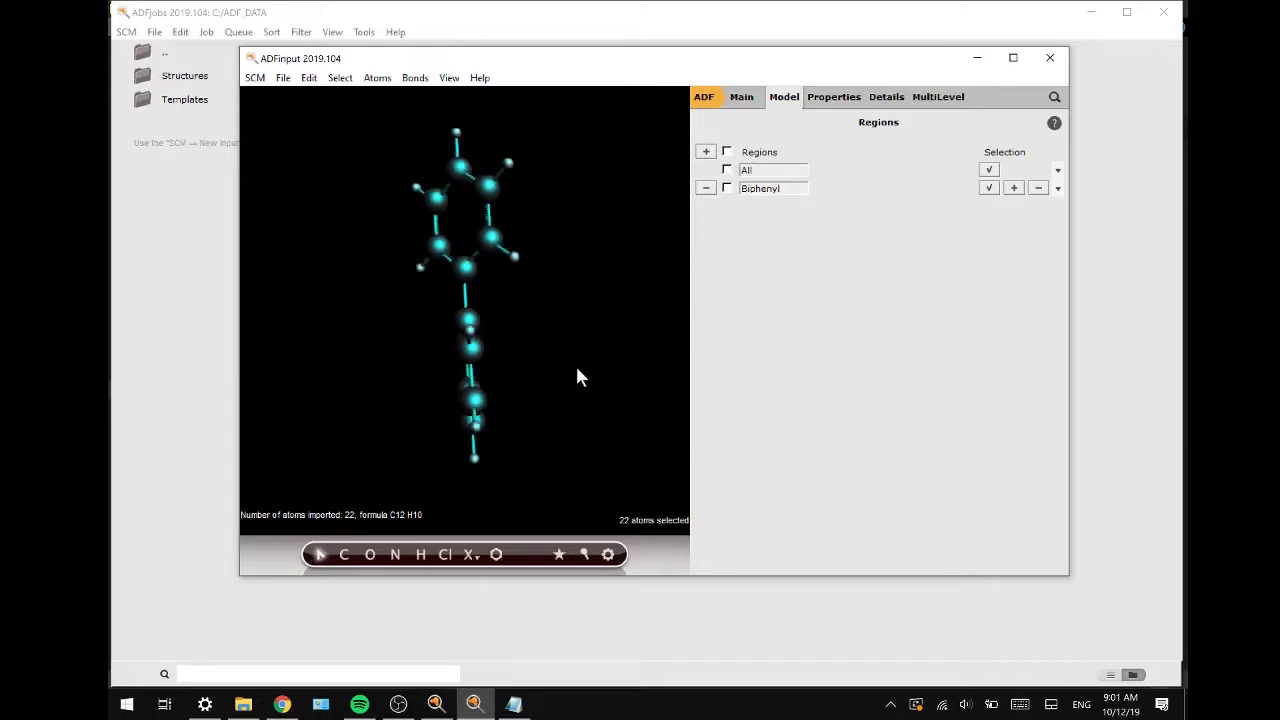
pyautogui.click(495, 358)
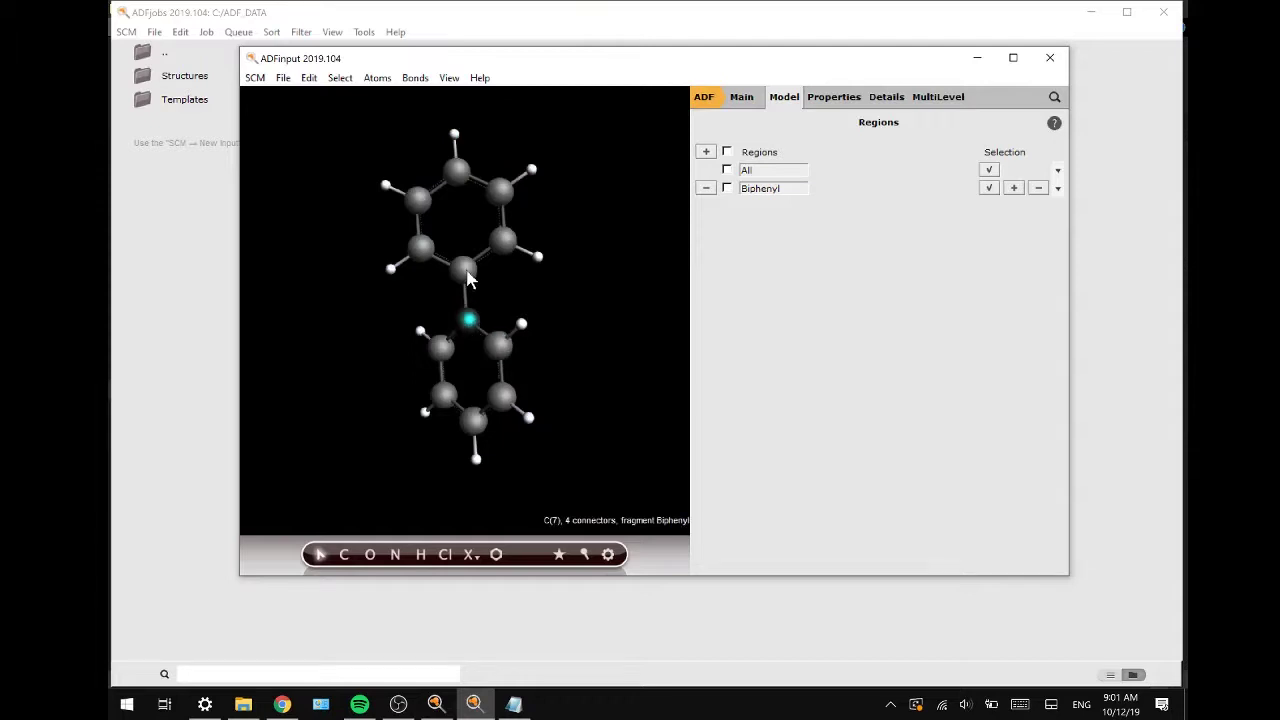
# Select atoms C(10), C(7), C(3), C(6) and set their dihedral to 0 degrees
pyautogui.click(500, 345)
pyautogui.click(468, 320)
pyautogui.click(464, 268)
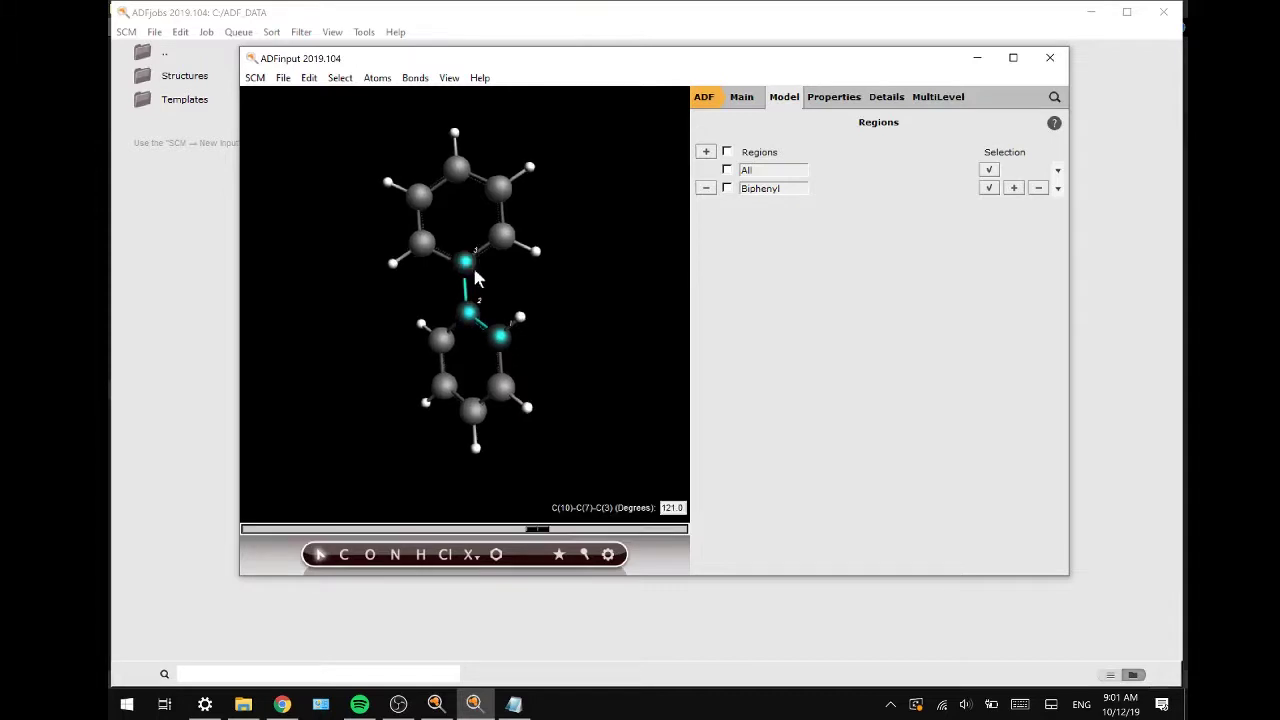
pyautogui.click(501, 248)
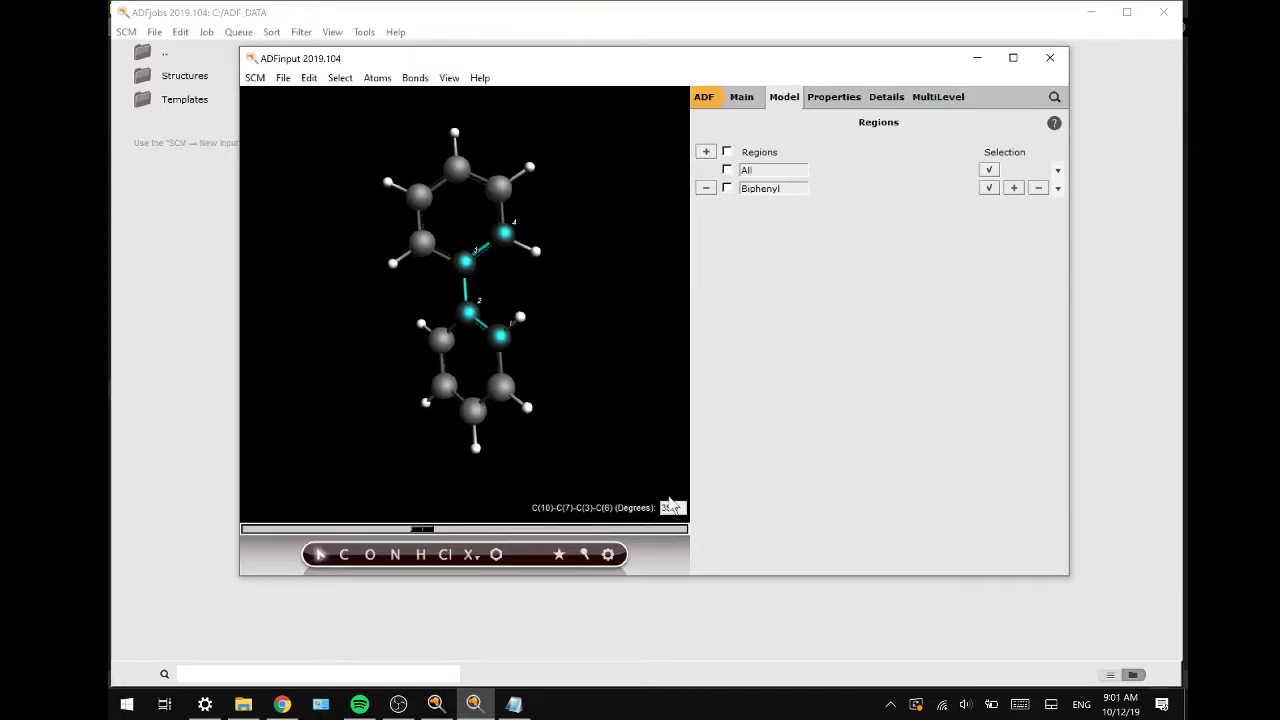
pyautogui.doubleClick(670, 508)
pyautogui.write('0')
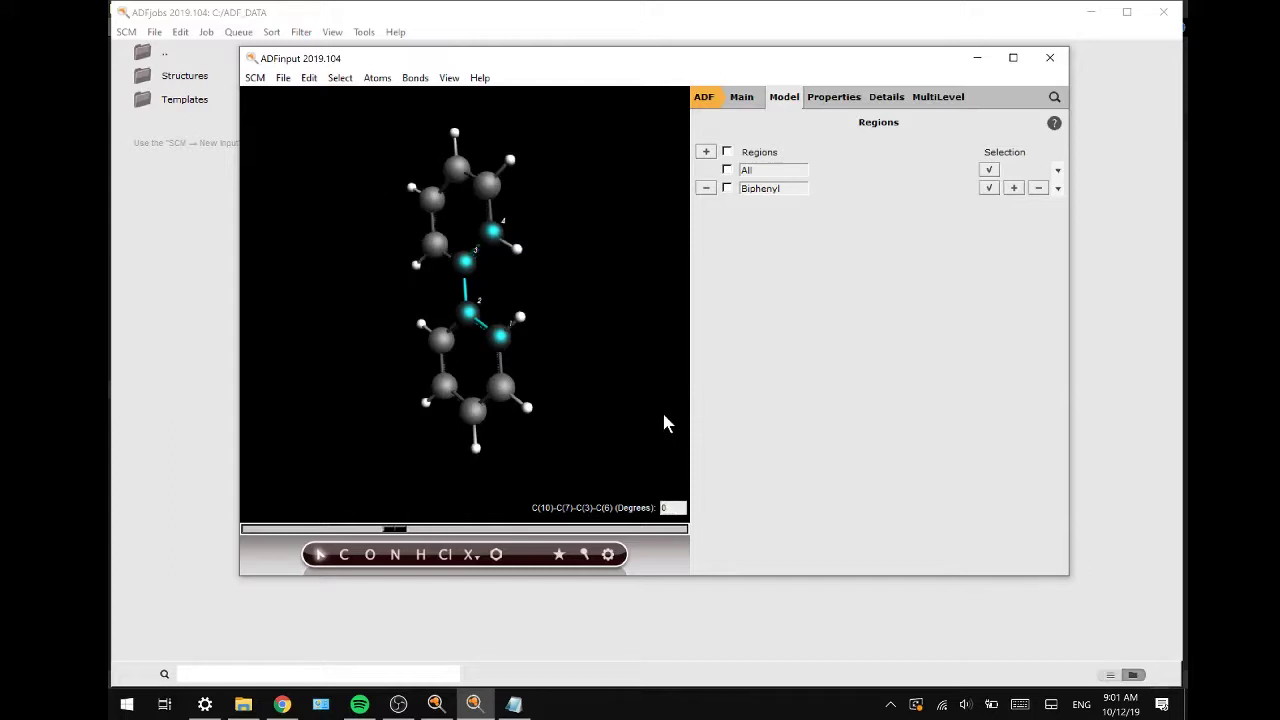
# Set the Main panel's task to Linear Transit and basis set to DZP
pyautogui.click(740, 98)
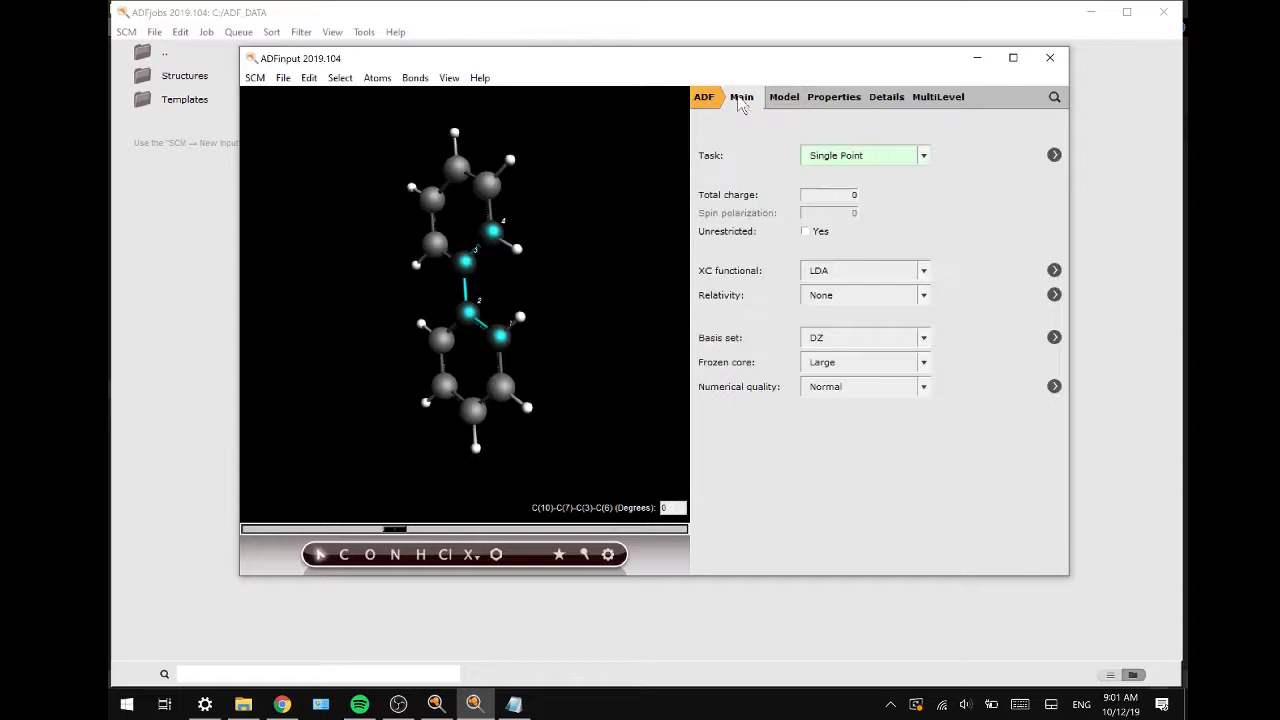
pyautogui.click(830, 158)
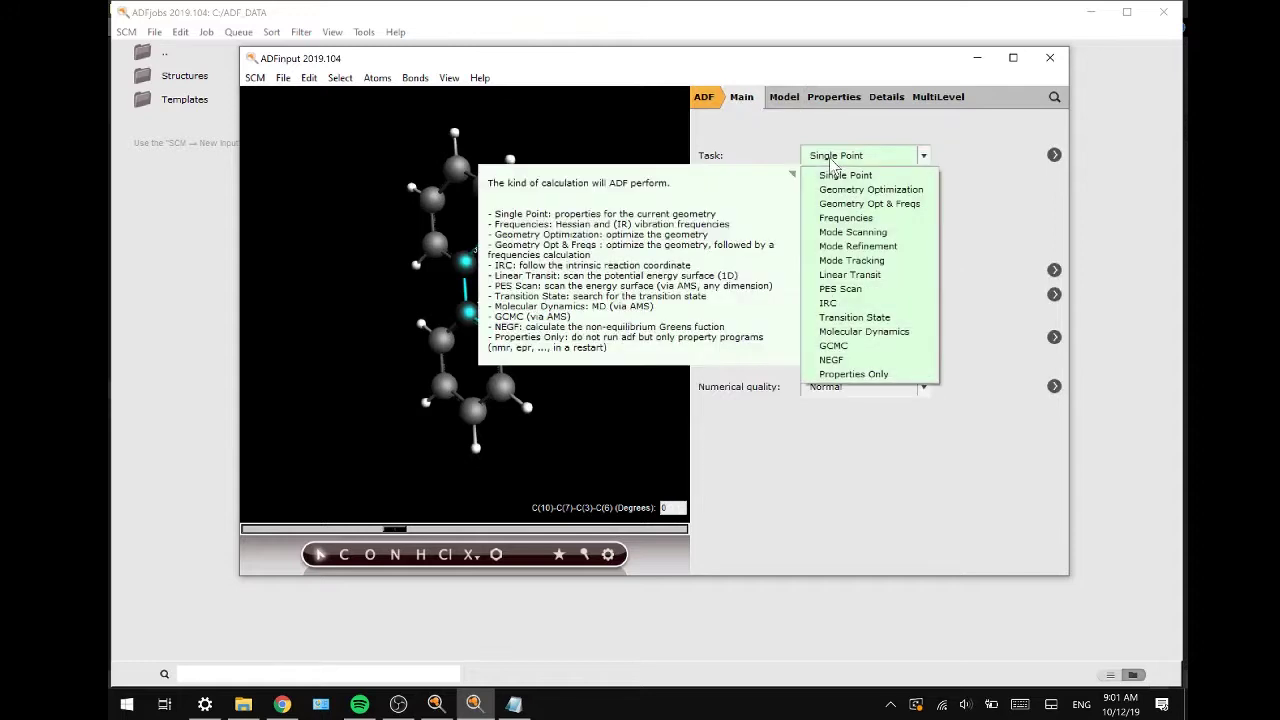
pyautogui.click(876, 276)
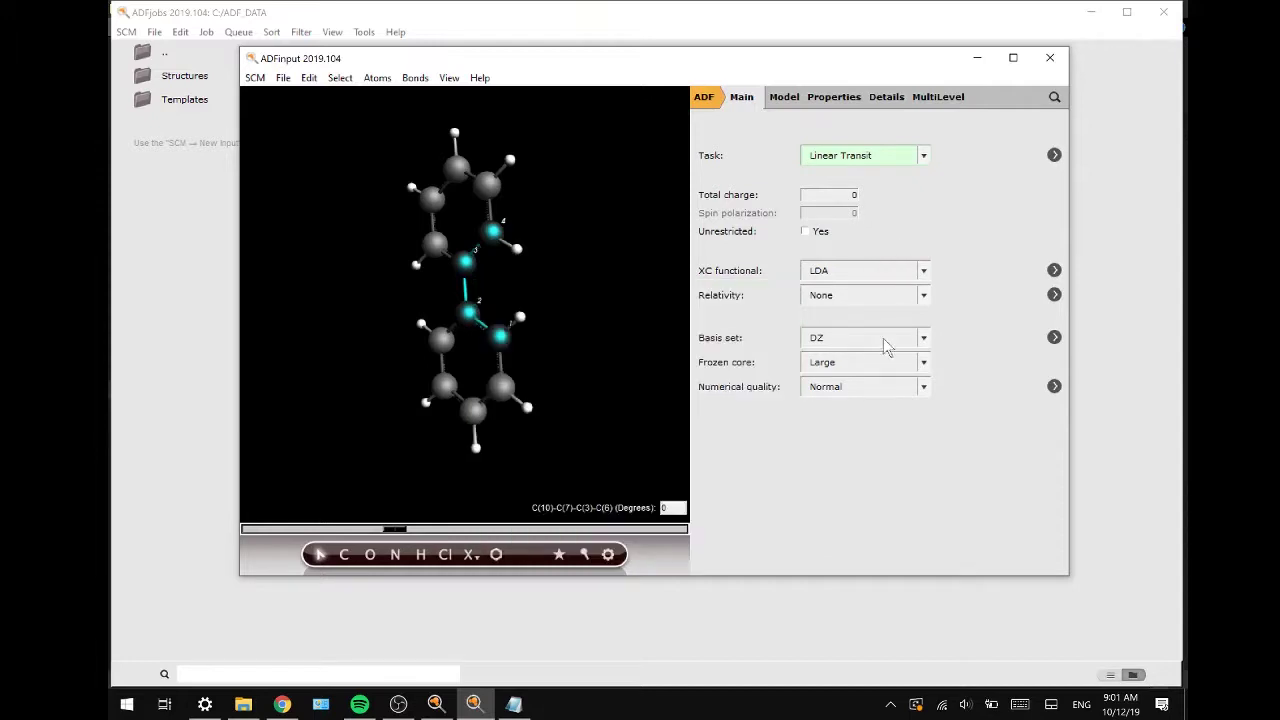
pyautogui.click(883, 338)
pyautogui.click(846, 386)
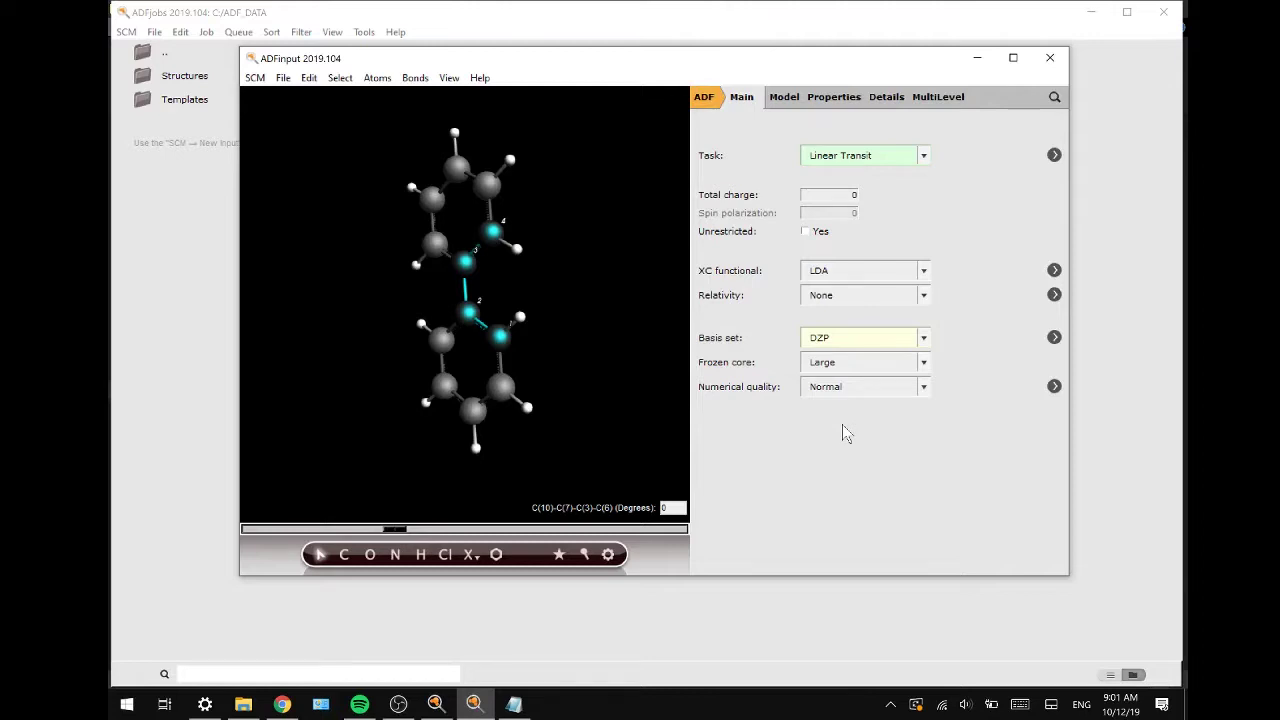
pyautogui.click(790, 99)
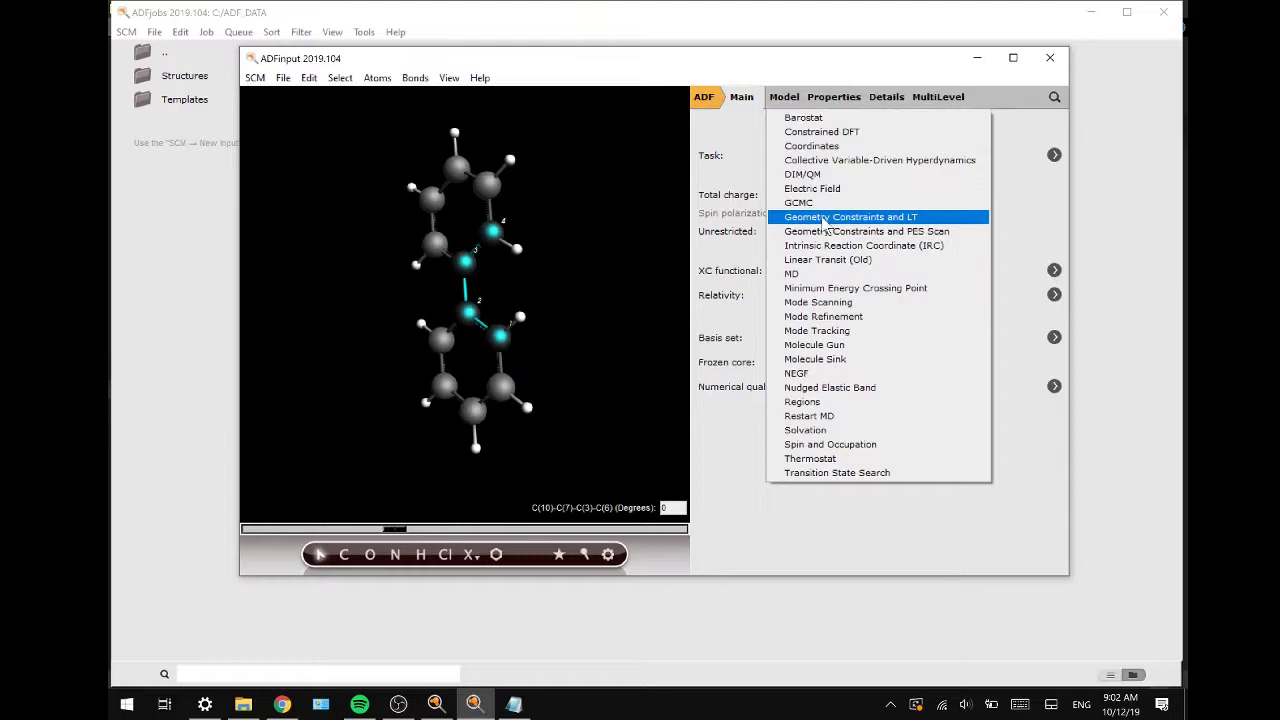
# Add the C(10)-C(7)-C(3)-C(6) dihedral as a Linear Transit constraint ending at 90 degrees
pyautogui.click(823, 218)
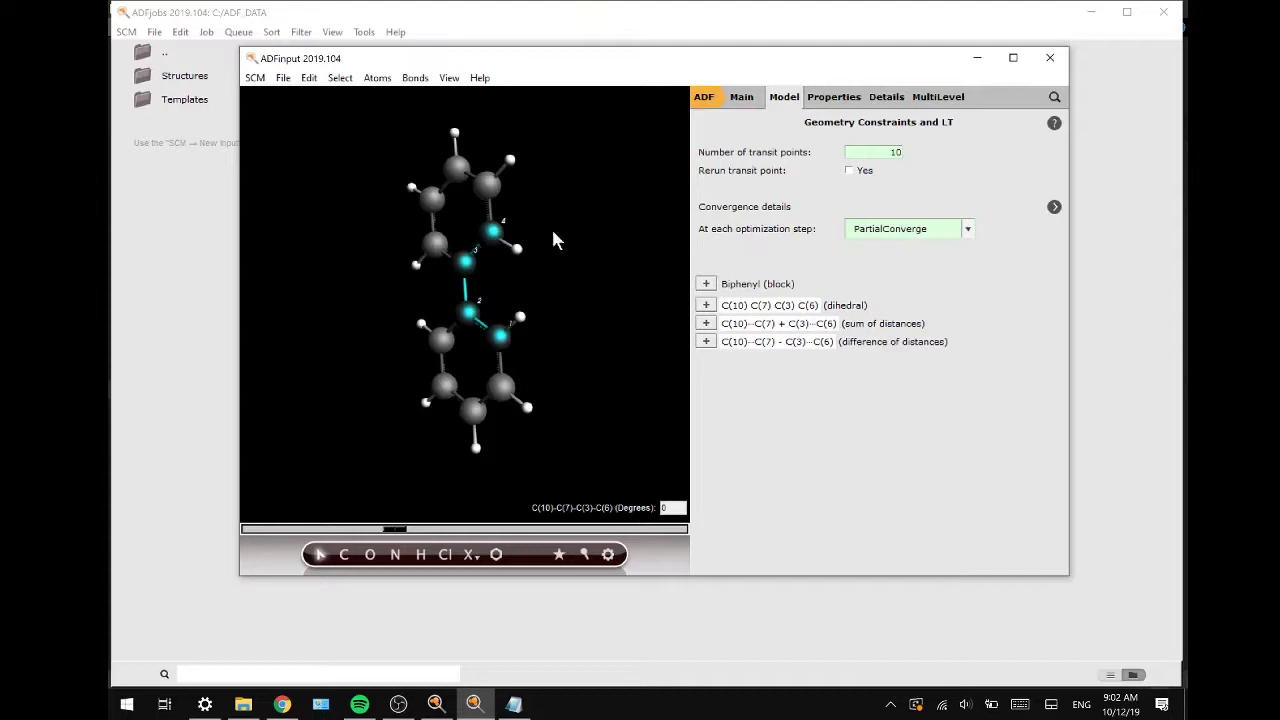
pyautogui.click(706, 305)
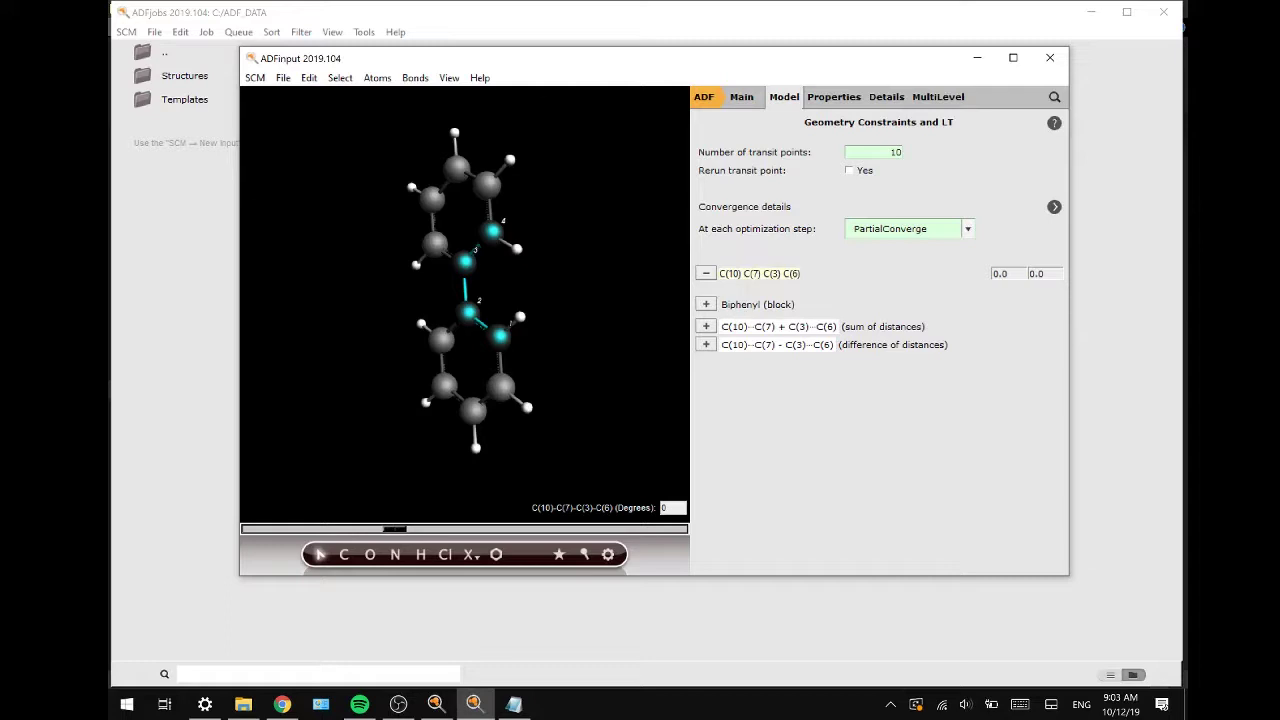
pyautogui.press('Tab')
pyautogui.write('90')
pyautogui.press('Return')
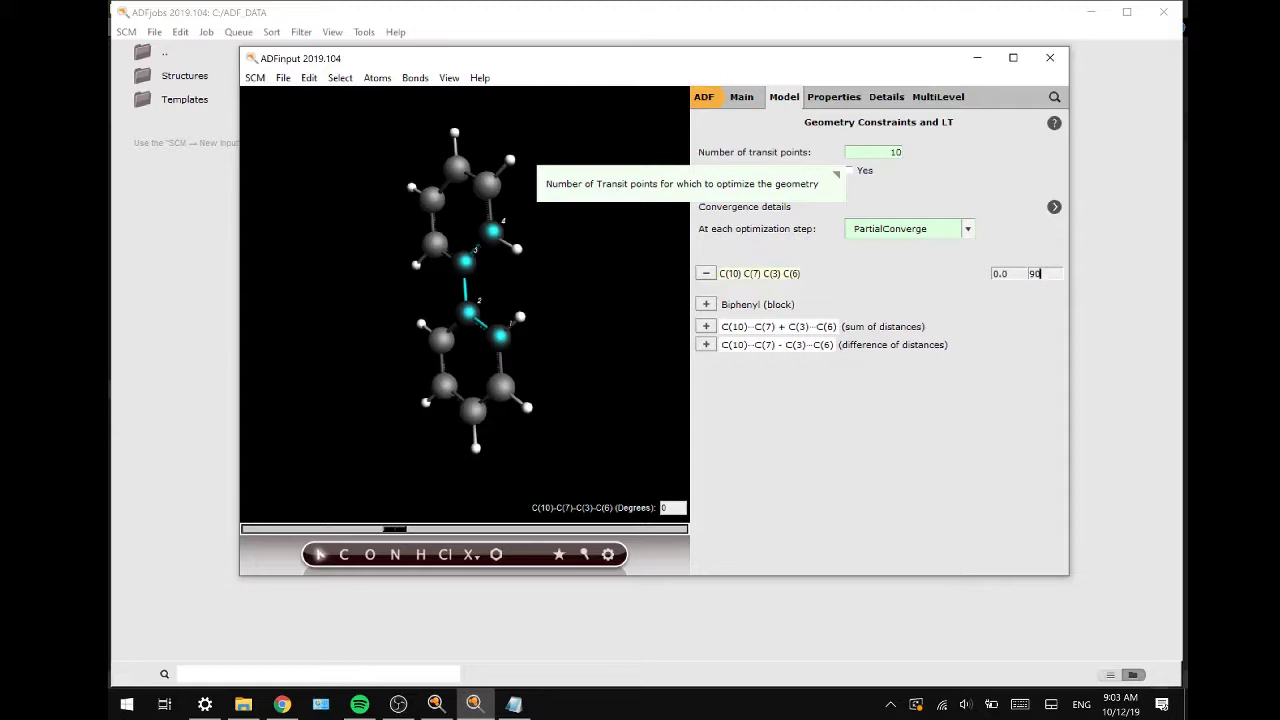
# Switch the Model panel to the Solvation page, leaving the method at None
pyautogui.click(811, 124)
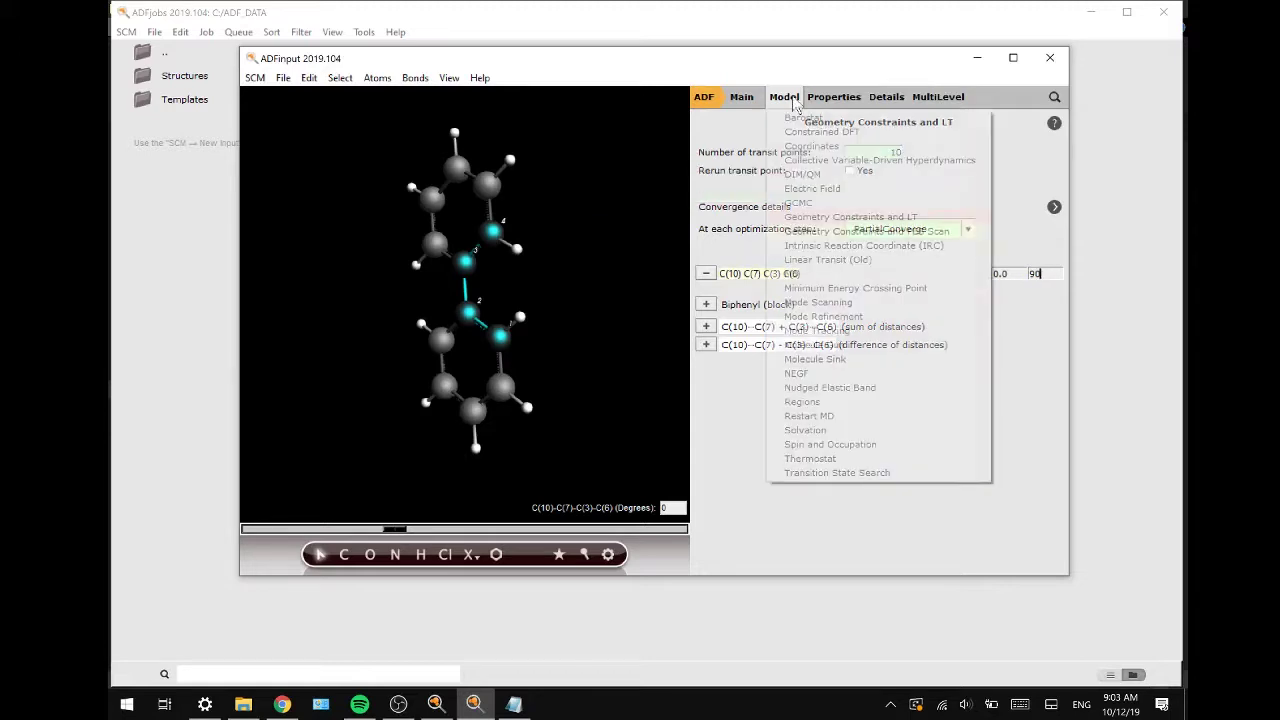
pyautogui.click(846, 430)
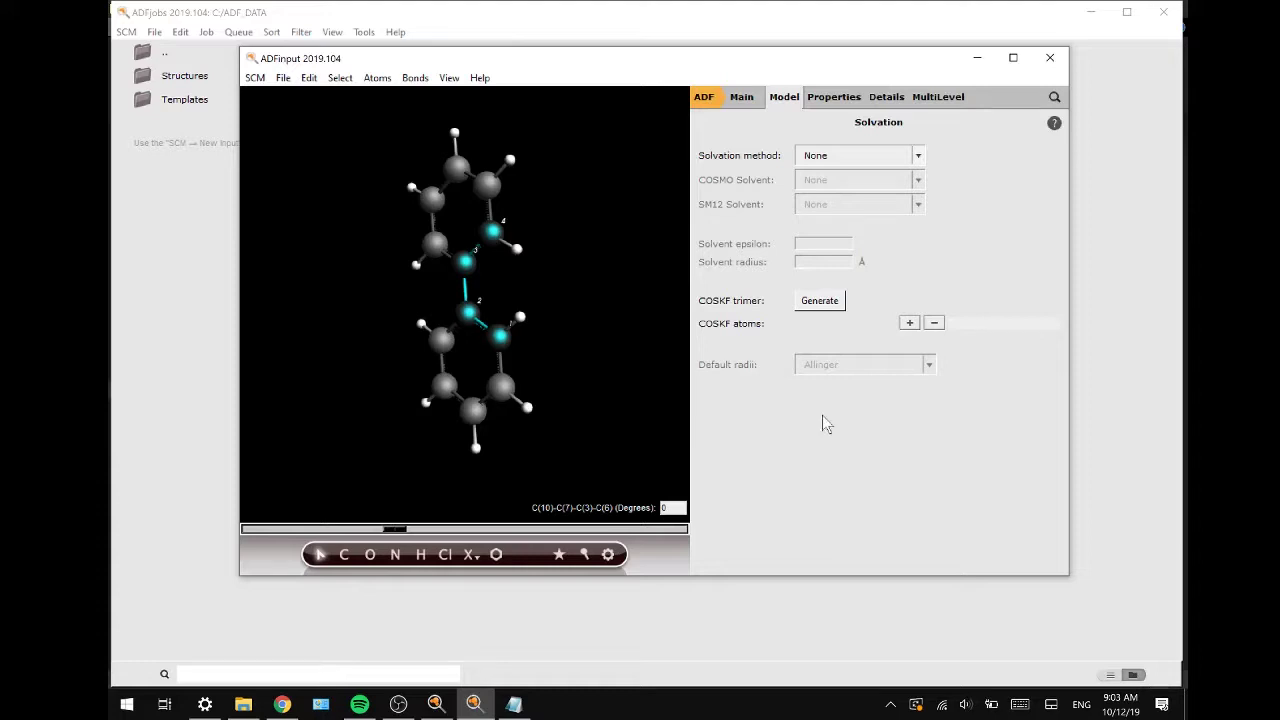
# Run the calculation, saving the input under the name 'biphenyl'
pyautogui.click(284, 77)
pyautogui.click(328, 298)
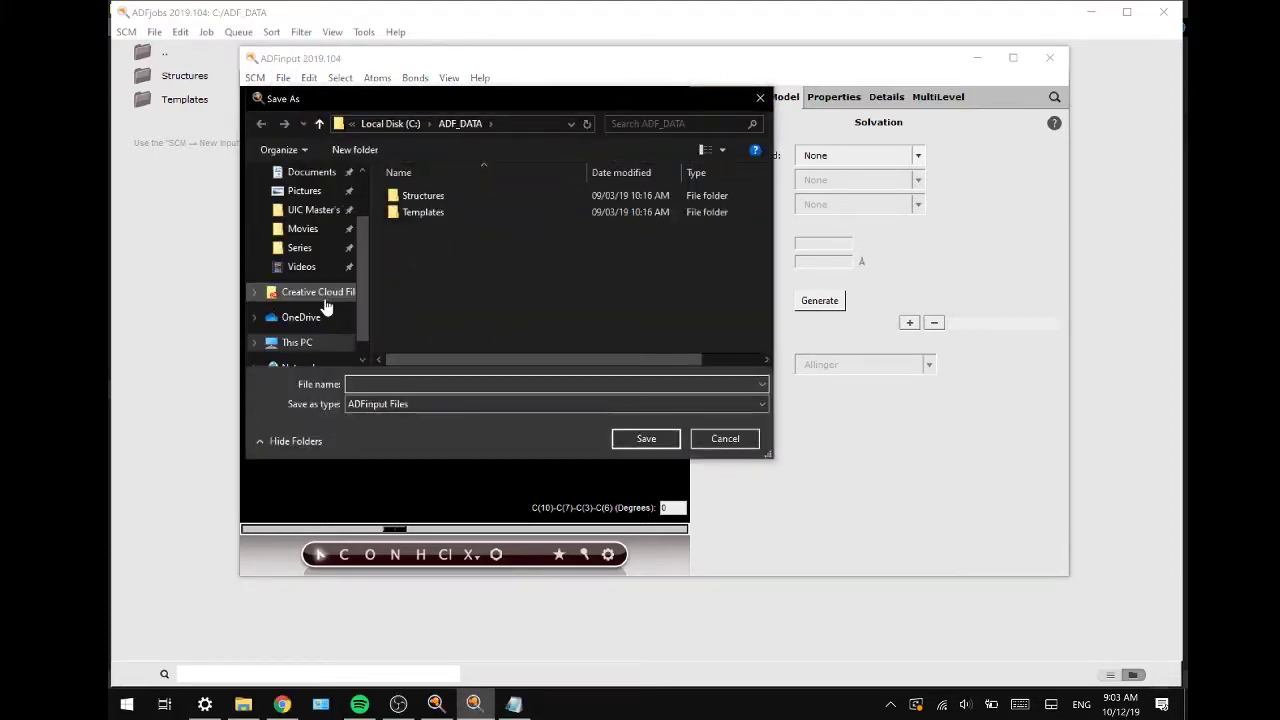
pyautogui.write('biphenyl')
pyautogui.press('Return')
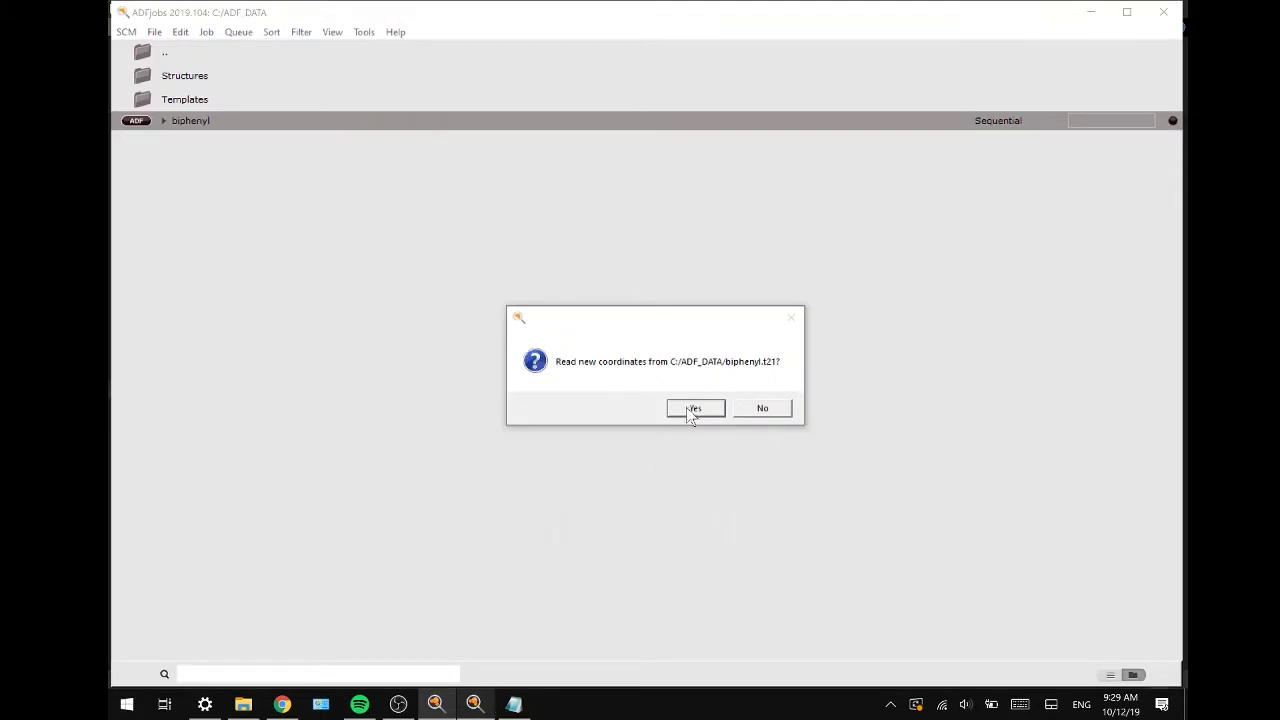
# Accept the new coordinates and open the biphenyl scan results in ADFmovie
pyautogui.click(692, 410)
pyautogui.click(474, 705)
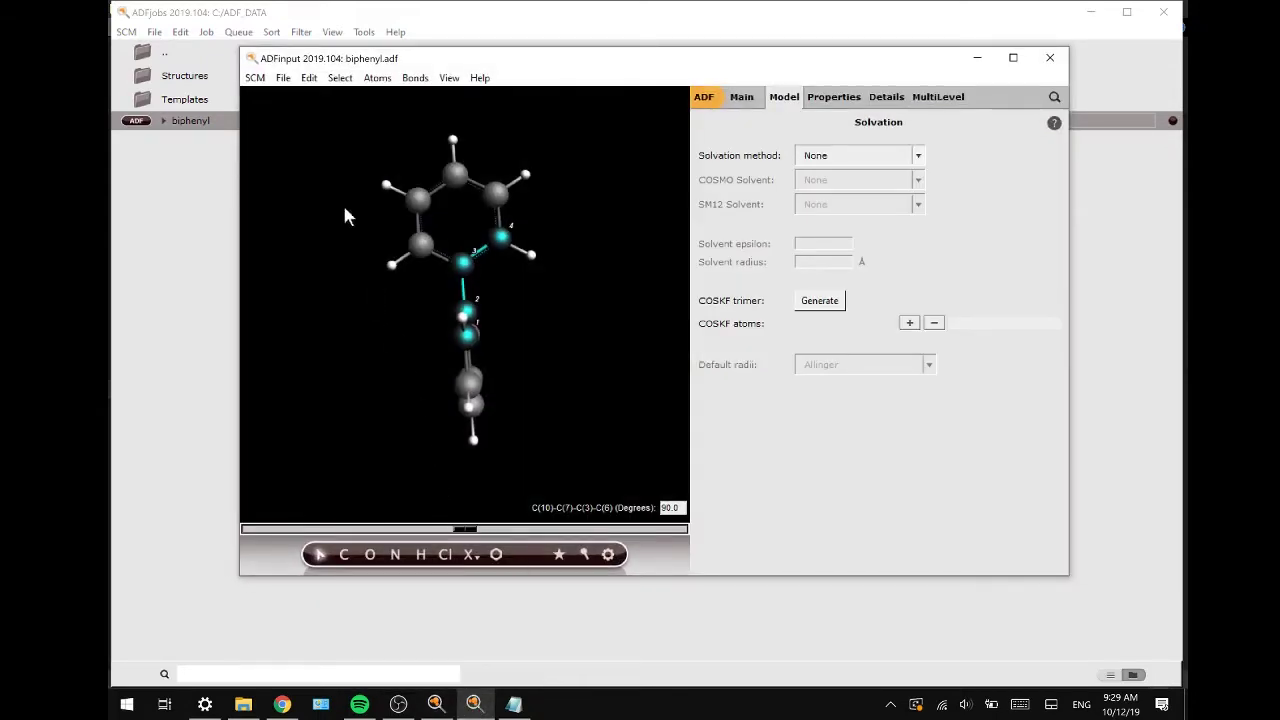
pyautogui.click(258, 79)
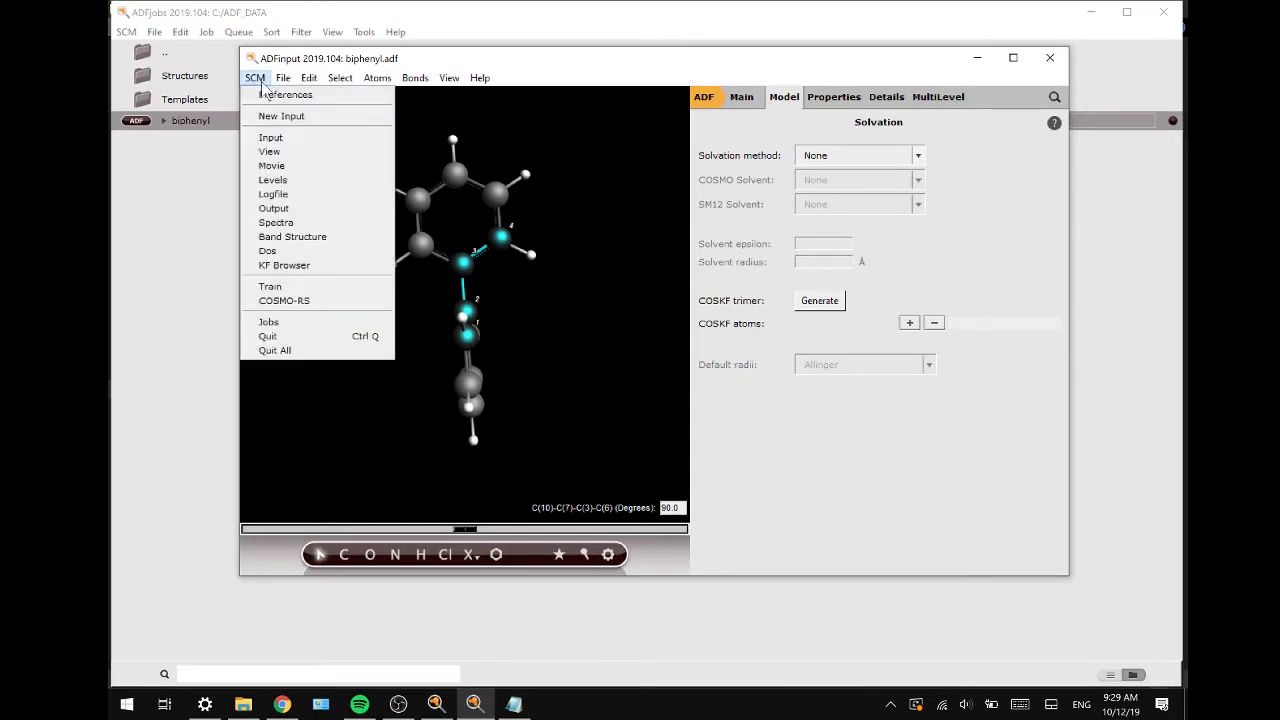
pyautogui.click(274, 166)
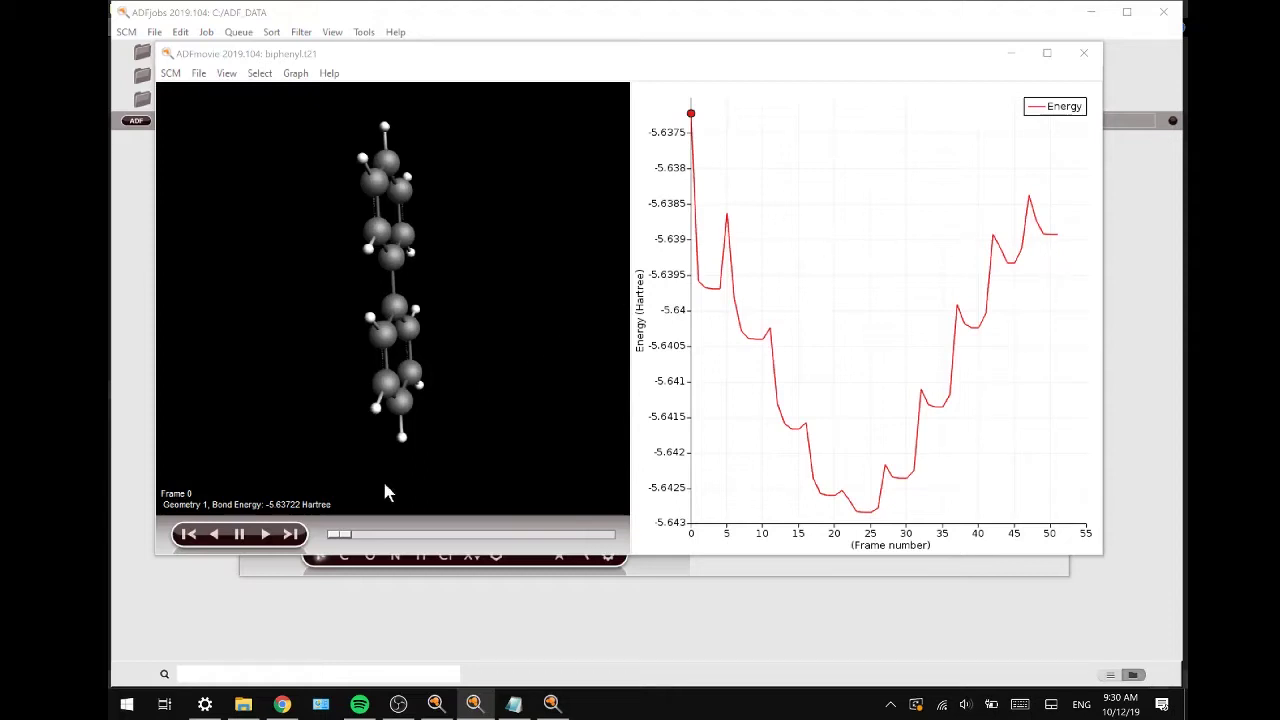
pyautogui.moveTo(336, 536)
pyautogui.mouseDown()
pyautogui.moveTo(608, 548)
pyautogui.moveTo(465, 548)
pyautogui.mouseUp()
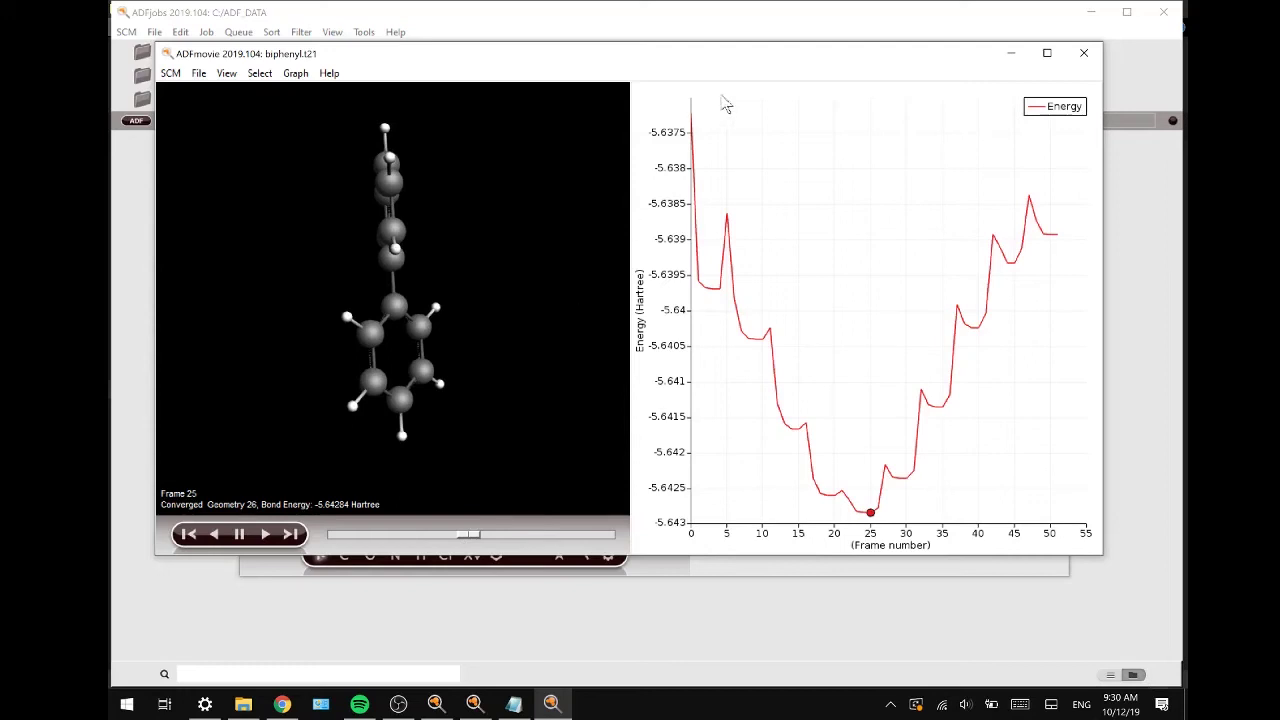
pyautogui.moveTo(463, 548); pyautogui.dragTo(330, 550)
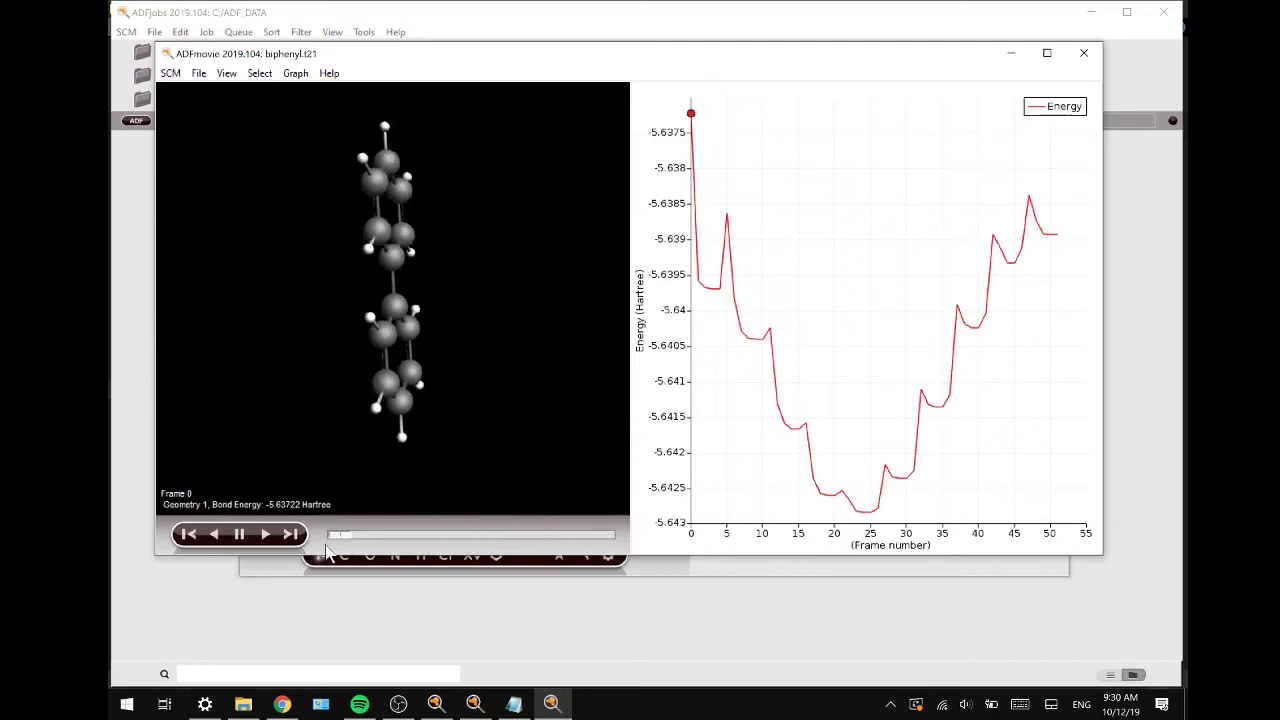